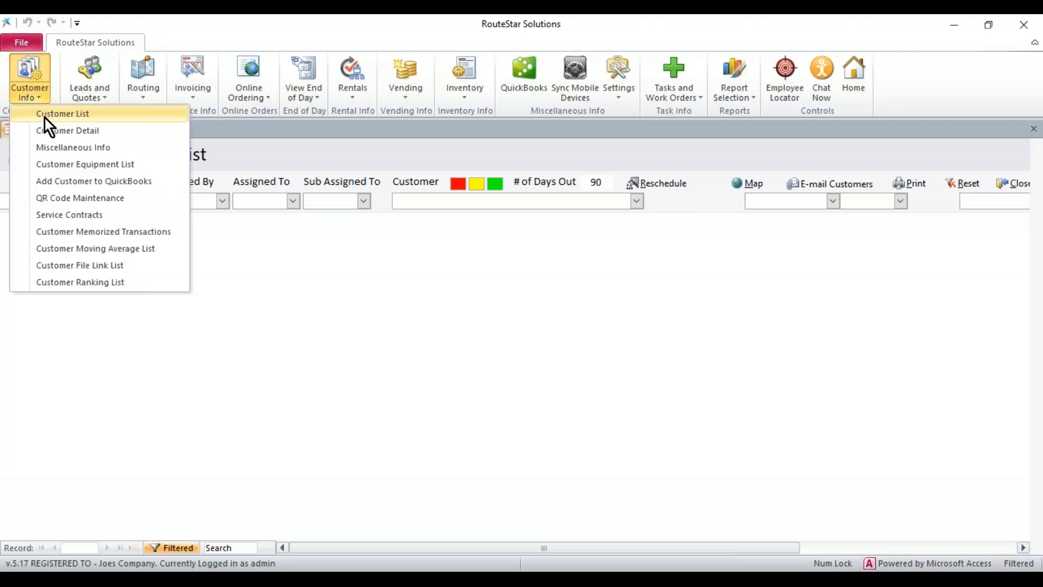
Open the Alfonsos Pizza record from the customer list and show its equipment
{"action": "left_click", "coordinate": [44, 118]}
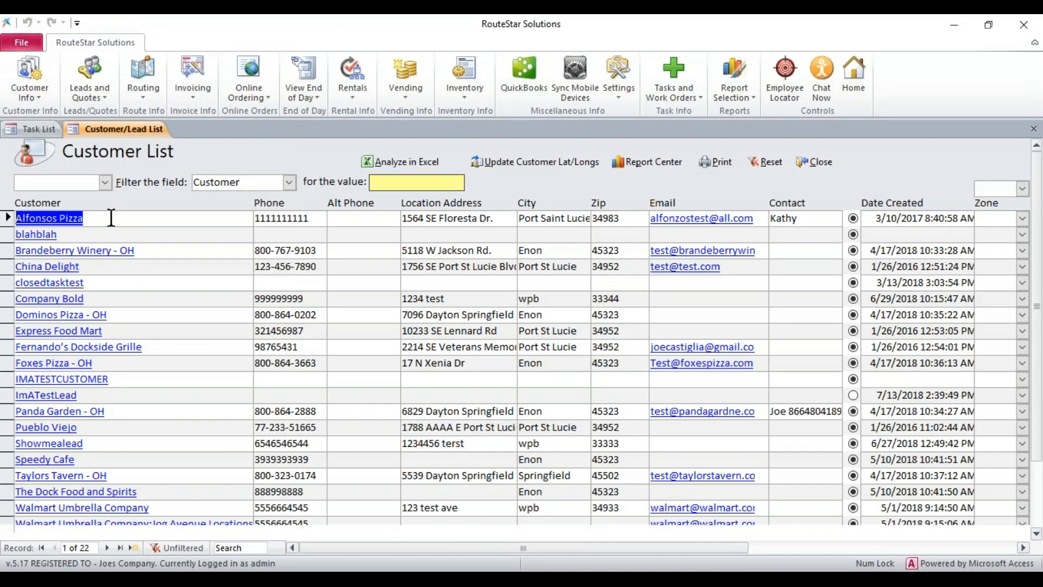
{"action": "left_click", "coordinate": [50, 219]}
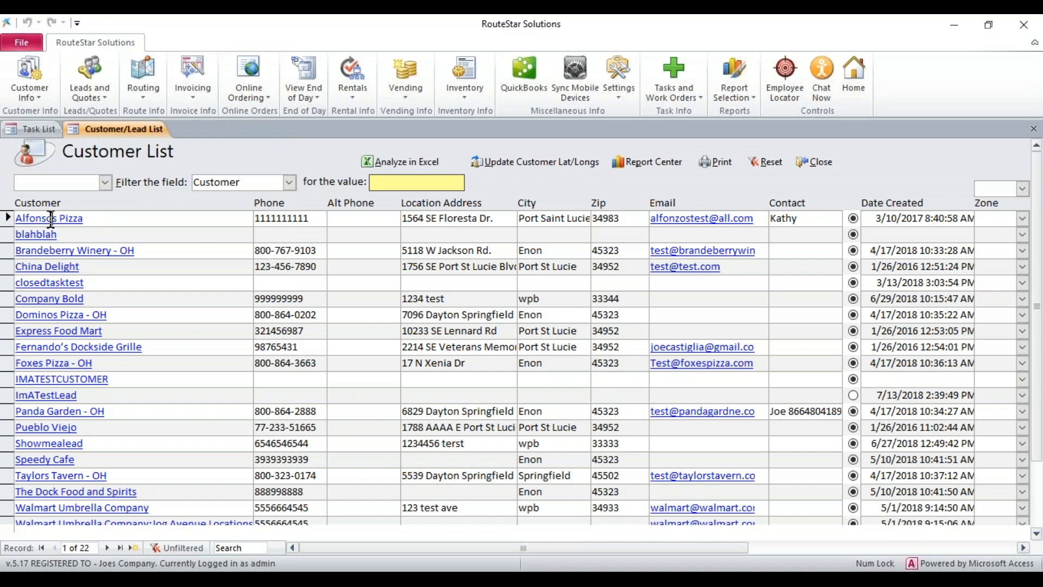
{"action": "double_click", "coordinate": [51, 219]}
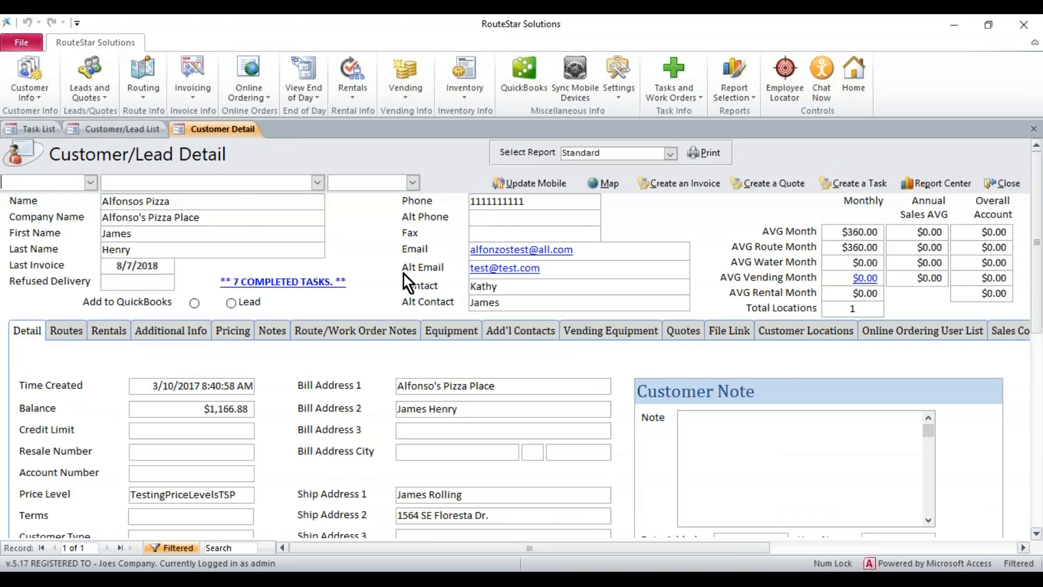
{"action": "left_click", "coordinate": [461, 334]}
{"action": "left_click_drag", "start_coordinate": [1037, 301], "coordinate": [1037, 270]}
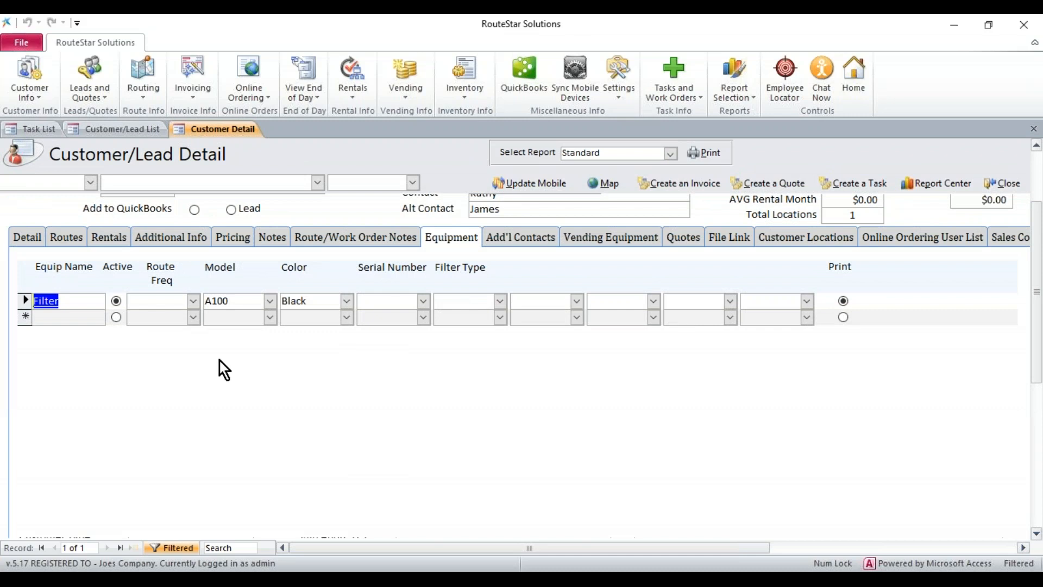
Add a new equipment entry named Coffee Maker below the Filter entry
{"action": "left_click", "coordinate": [44, 317]}
{"action": "type", "text": "Coffee Cm"}
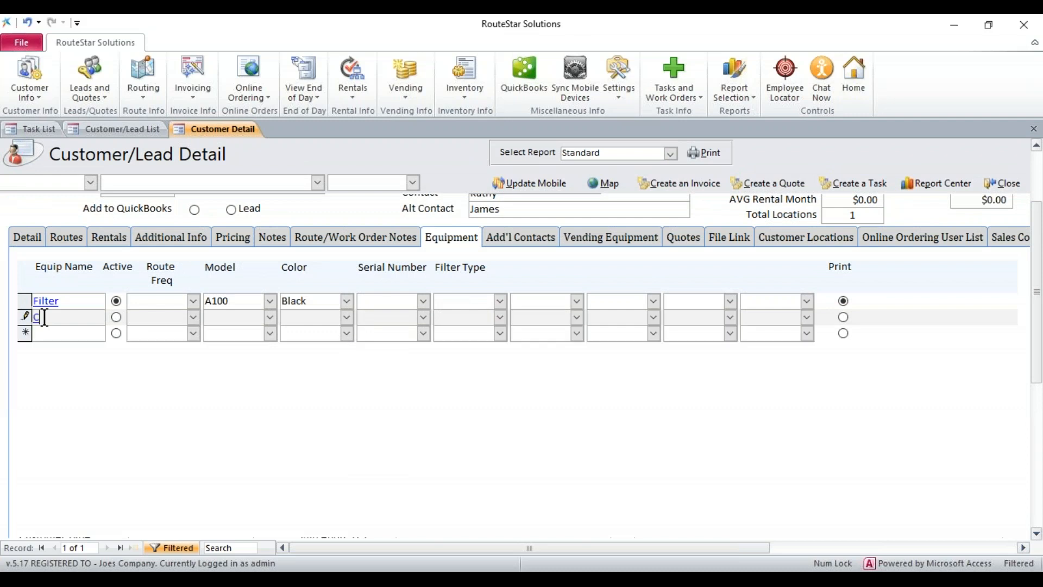
{"action": "key", "text": "BackSpace"}
{"action": "key", "text": "BackSpace"}
{"action": "type", "text": "Maker"}
Name the first blank equipment column after Filter Type as Test and save the new field name
{"action": "left_click", "coordinate": [251, 316]}
{"action": "left_click_drag", "start_coordinate": [240, 267], "coordinate": [198, 267]}
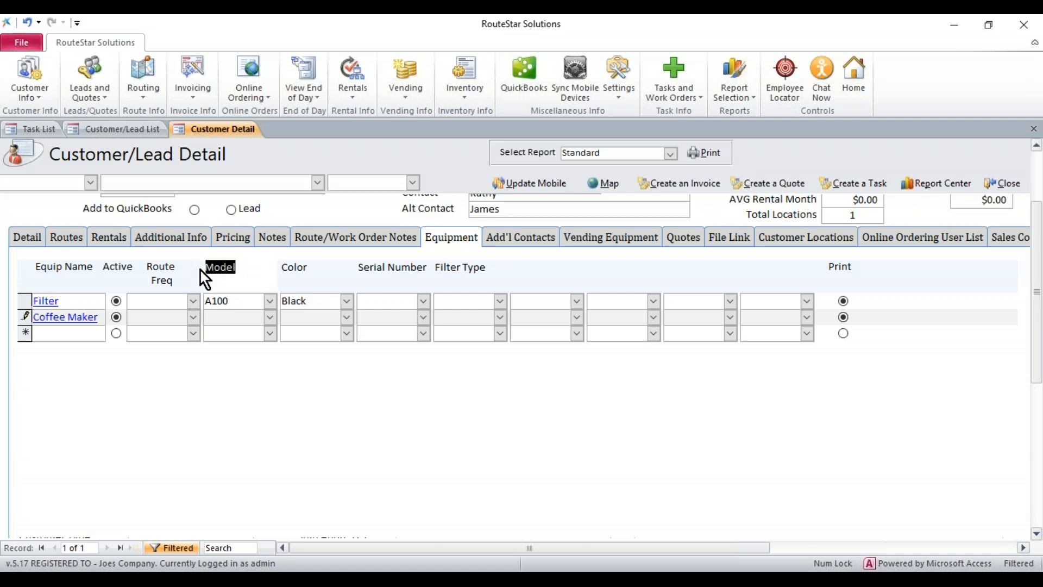
{"action": "left_click", "coordinate": [245, 262]}
{"action": "left_click", "coordinate": [306, 267]}
{"action": "left_click", "coordinate": [413, 269]}
{"action": "left_click", "coordinate": [481, 268]}
{"action": "left_click", "coordinate": [548, 276]}
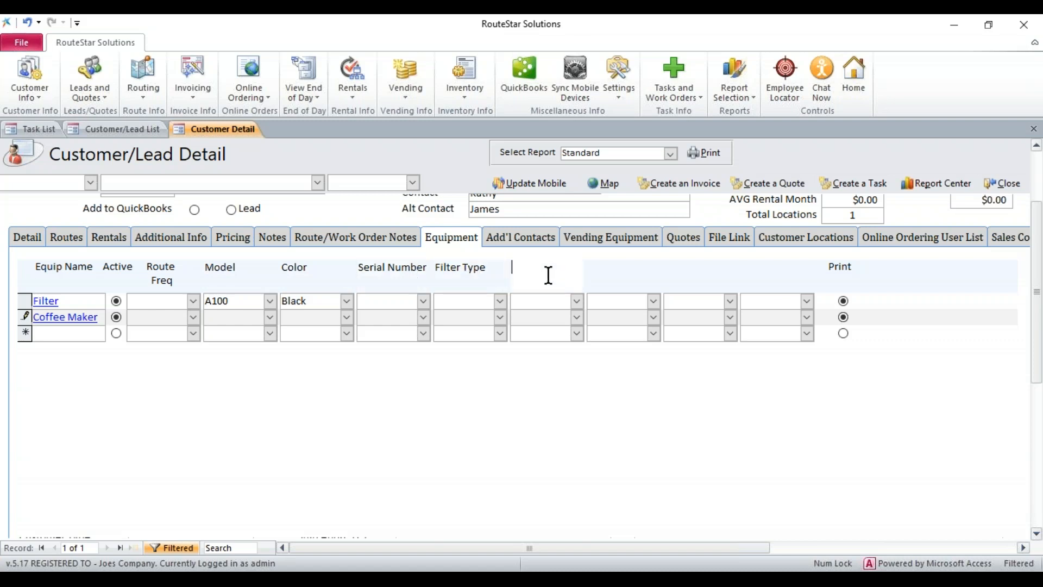
{"action": "type", "text": "Test"}
{"action": "left_click", "coordinate": [529, 304]}
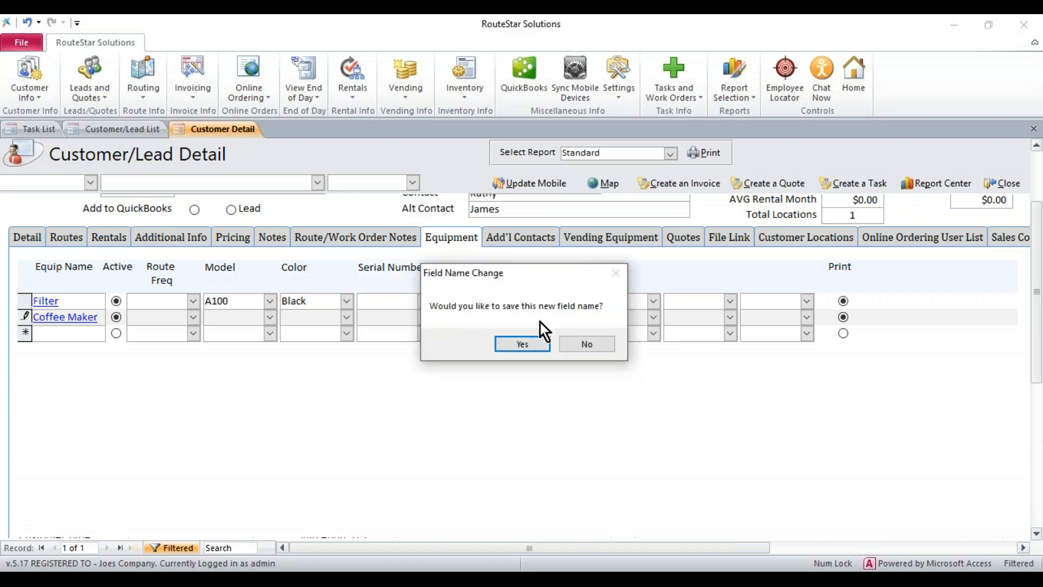
{"action": "left_click", "coordinate": [526, 348]}
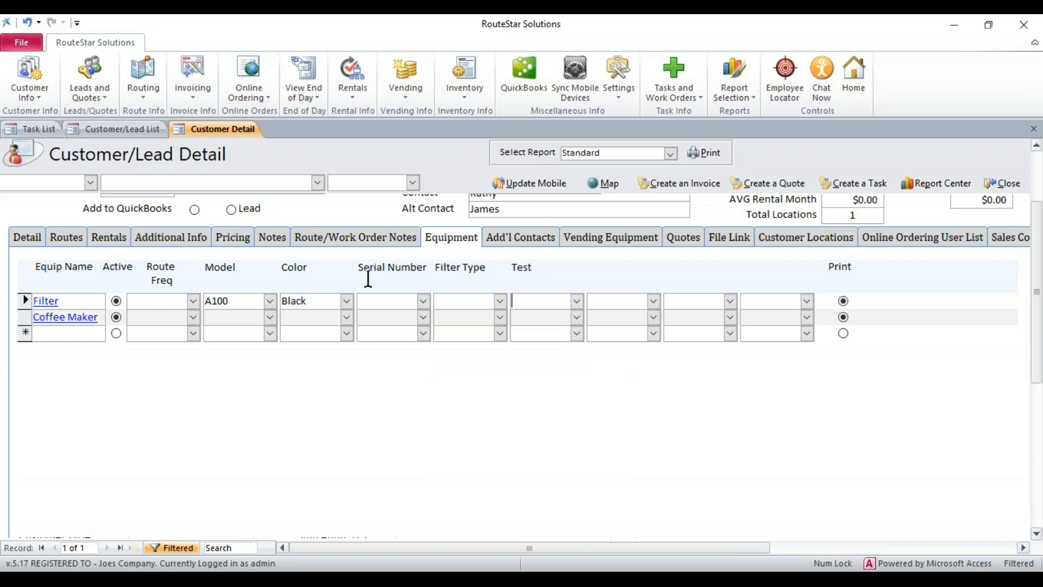
Fill in the Coffee Maker's Model as 1, Color as 2, Serial Number as 3, Filter Type as 4 and Test as 5
{"action": "left_click", "coordinate": [226, 317]}
{"action": "type", "text": "1"}
{"action": "left_click", "coordinate": [298, 318]}
{"action": "type", "text": "2"}
{"action": "left_click", "coordinate": [372, 317]}
{"action": "type", "text": "3"}
{"action": "left_click", "coordinate": [437, 316]}
{"action": "type", "text": "4"}
{"action": "left_click", "coordinate": [549, 319]}
{"action": "type", "text": "5"}
{"action": "left_click", "coordinate": [54, 333]}
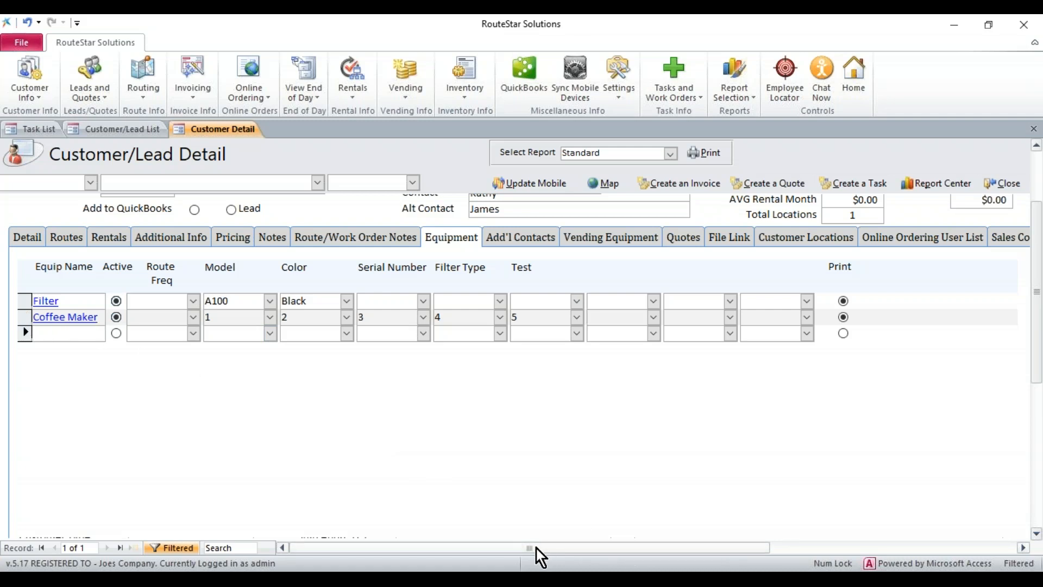
Close the customer record and open the Customer Equipment List
{"action": "left_click_drag", "start_coordinate": [536, 548], "coordinate": [603, 549]}
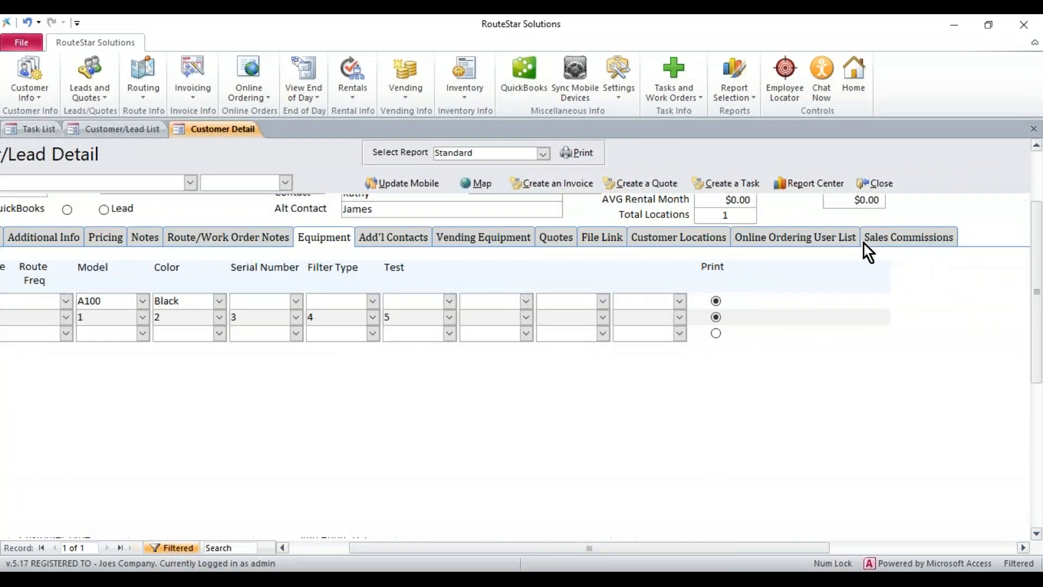
{"action": "left_click", "coordinate": [880, 184]}
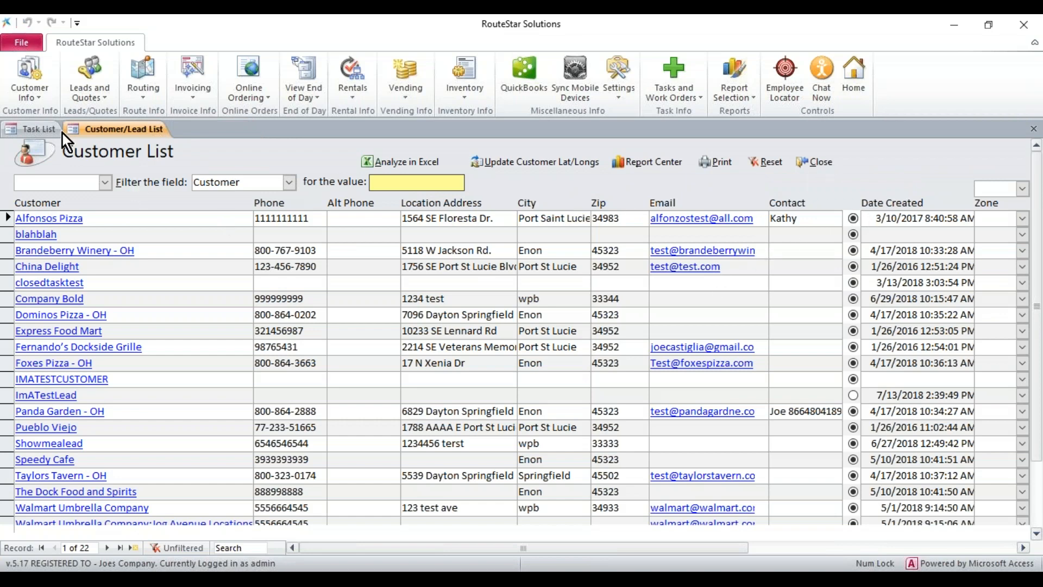
{"action": "left_click", "coordinate": [25, 91]}
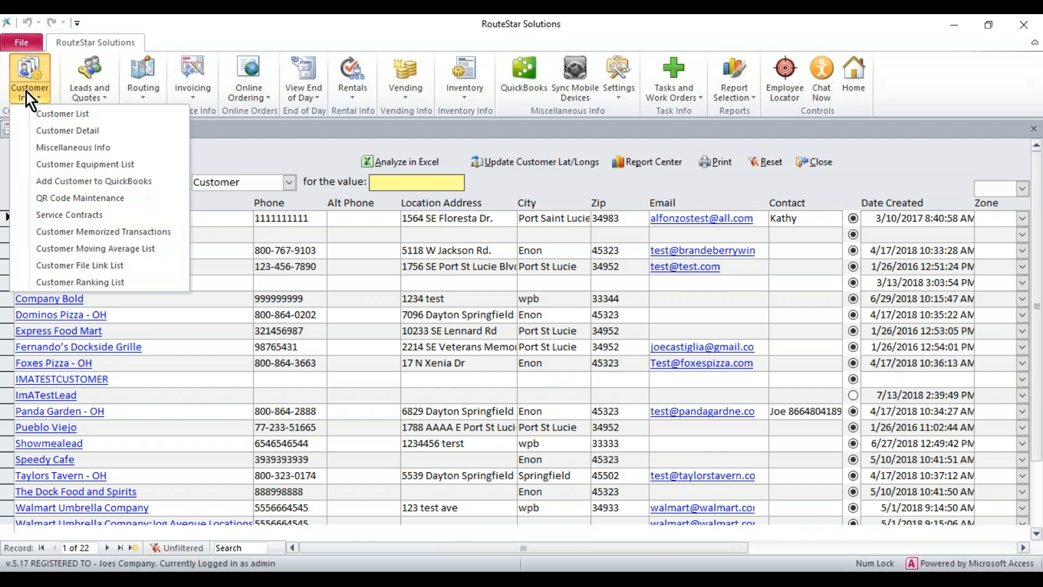
{"action": "left_click", "coordinate": [60, 167]}
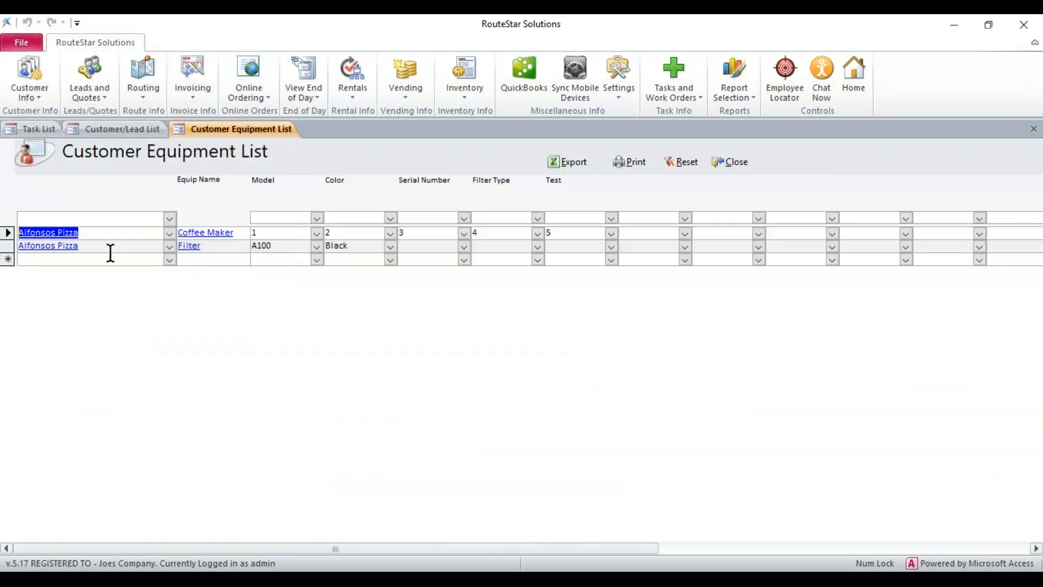
Examine the Coffee Maker entry and the custom column headings, and filter the equipment list by Alfonsos Pizza
{"action": "left_click", "coordinate": [241, 232]}
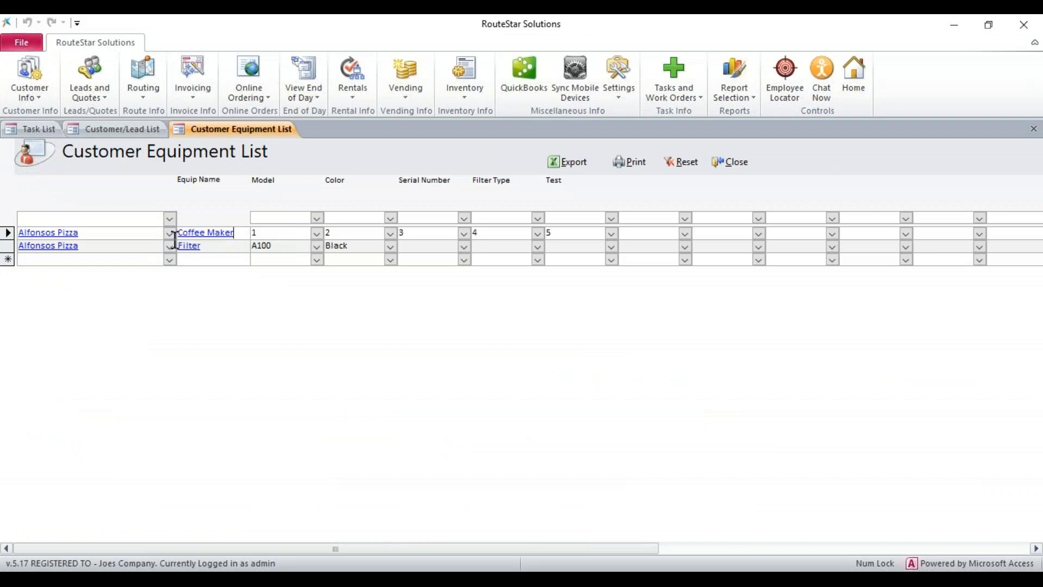
{"action": "left_click", "coordinate": [375, 232]}
{"action": "left_click", "coordinate": [570, 185]}
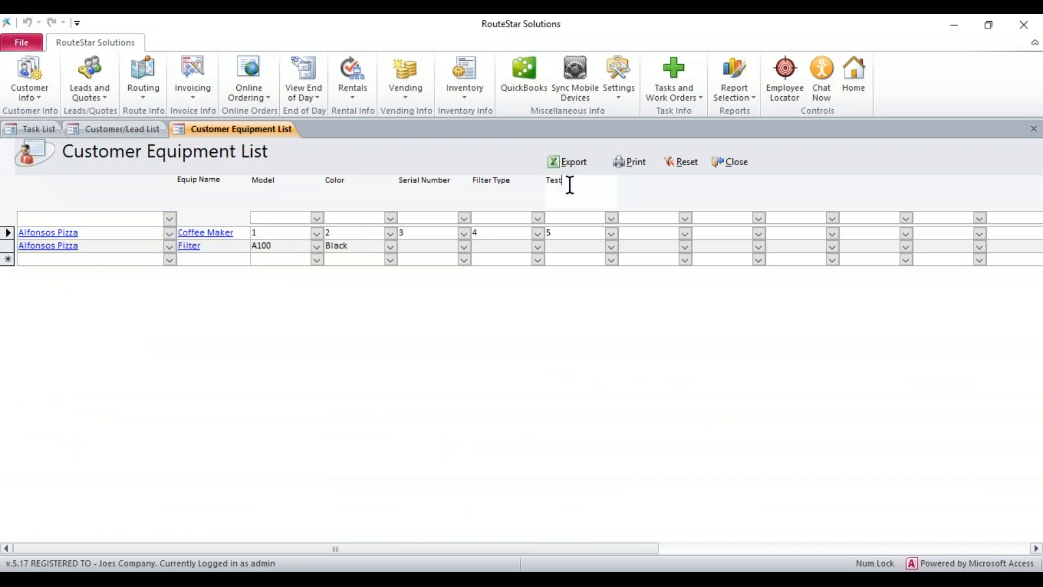
{"action": "left_click", "coordinate": [522, 187]}
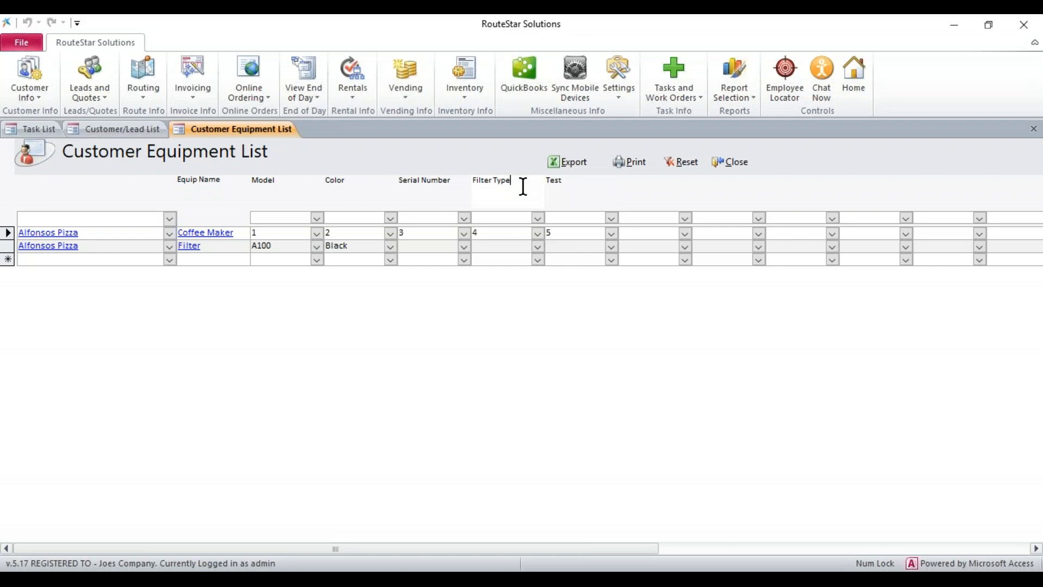
{"action": "left_click", "coordinate": [457, 186]}
{"action": "left_click", "coordinate": [352, 185]}
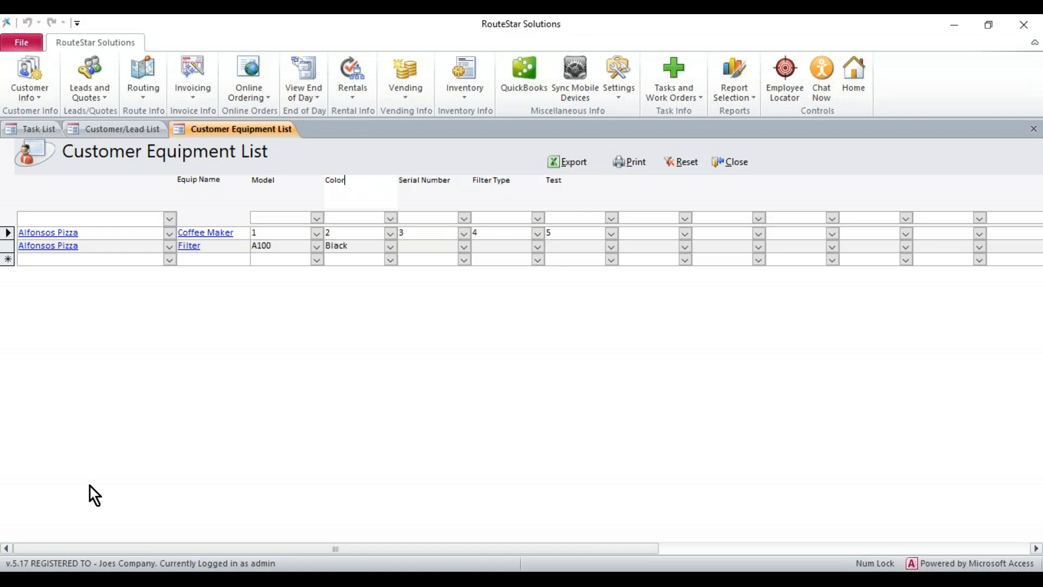
{"action": "left_click", "coordinate": [170, 218]}
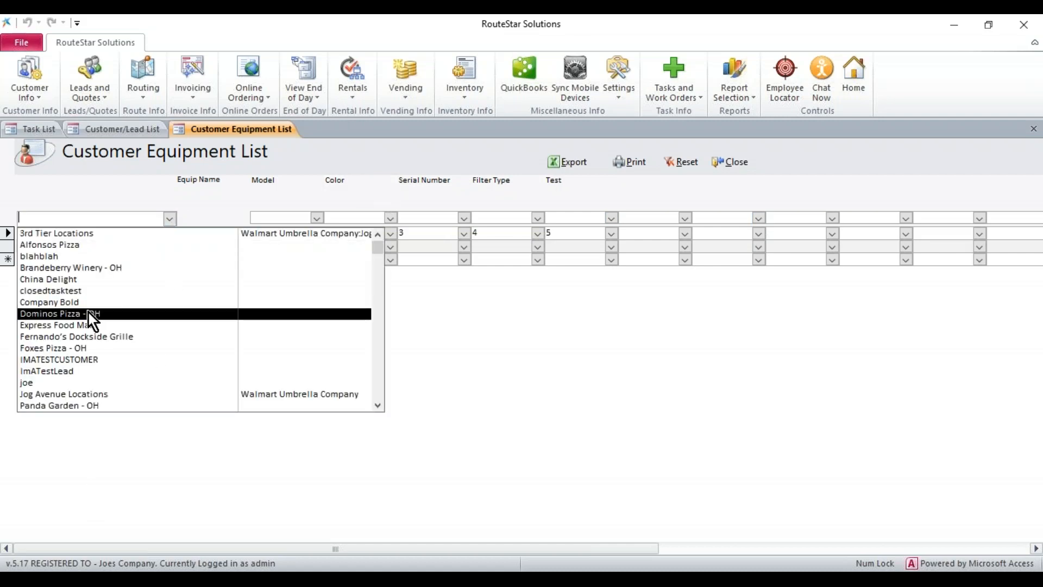
{"action": "left_click", "coordinate": [95, 244]}
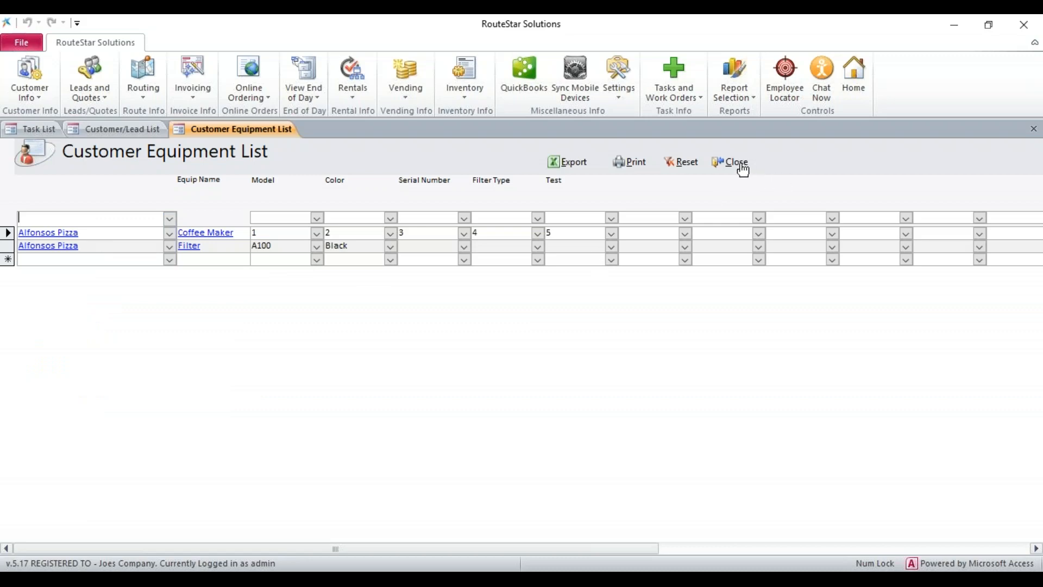
Close the equipment and customer lists and start a new task for customer Alfonsos Pizza
{"action": "left_click", "coordinate": [742, 164]}
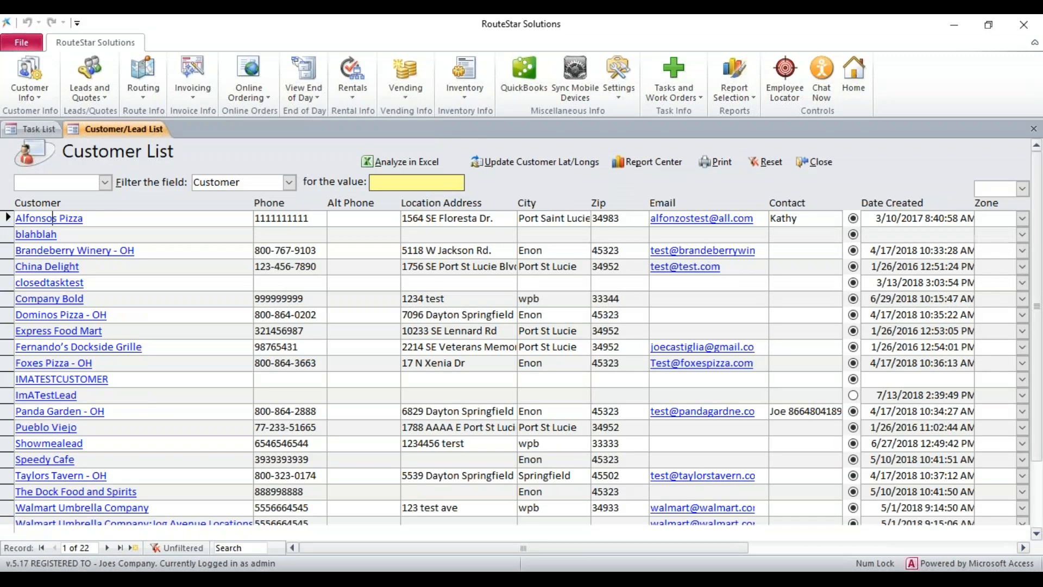
{"action": "left_click", "coordinate": [801, 162]}
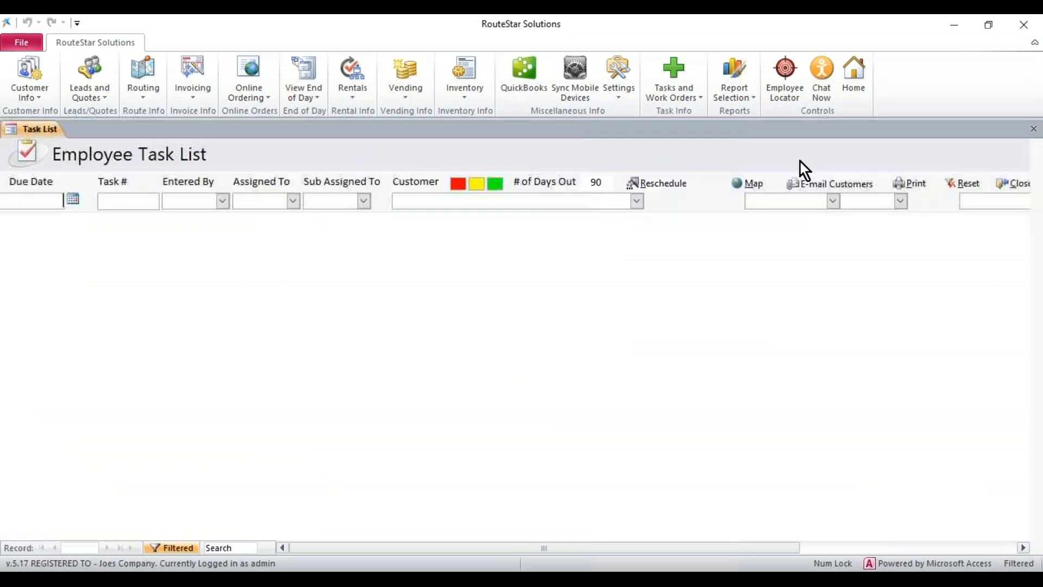
{"action": "left_click", "coordinate": [674, 97]}
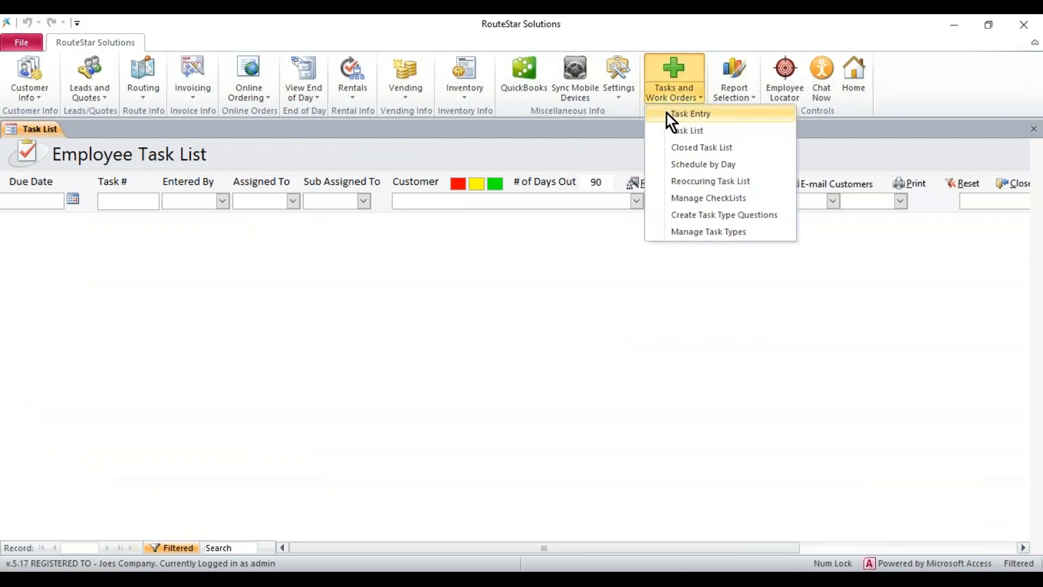
{"action": "left_click", "coordinate": [668, 115]}
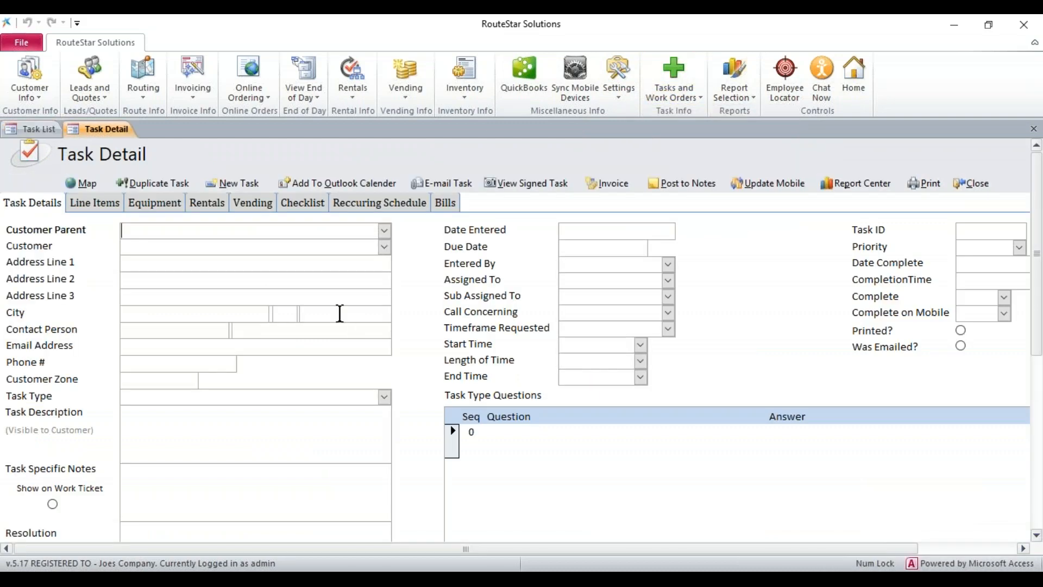
{"action": "left_click", "coordinate": [385, 246]}
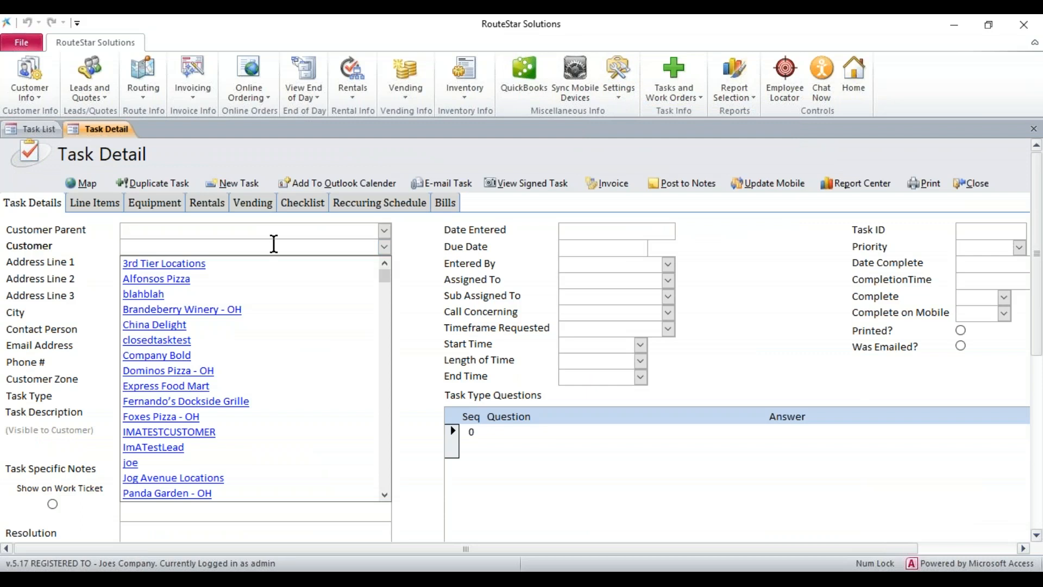
{"action": "left_click", "coordinate": [185, 279]}
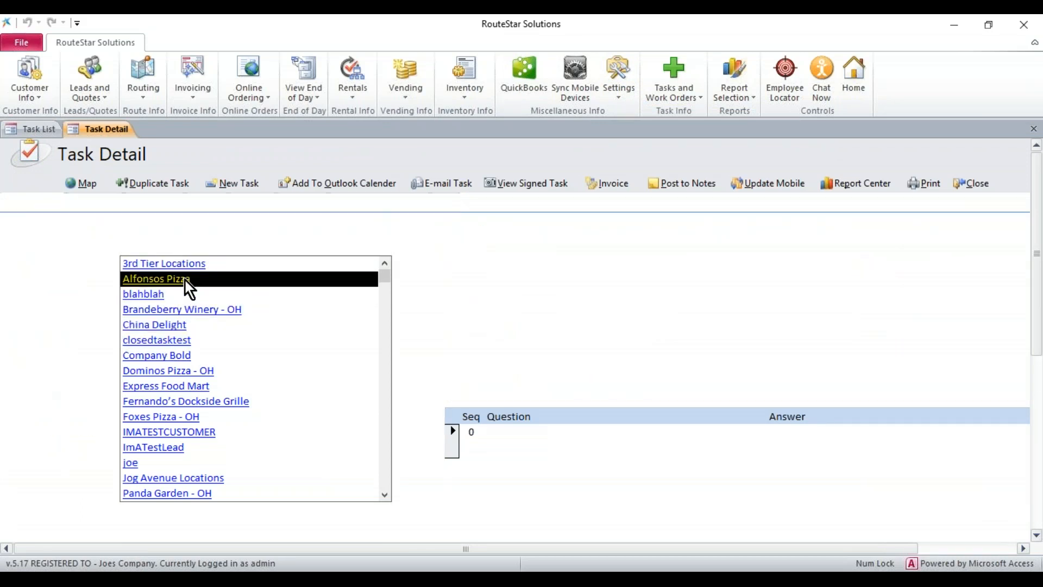
Enter the task description Teest and assign the task to the employee listed directly below admin
{"action": "left_click", "coordinate": [198, 428]}
{"action": "type", "text": "Teest"}
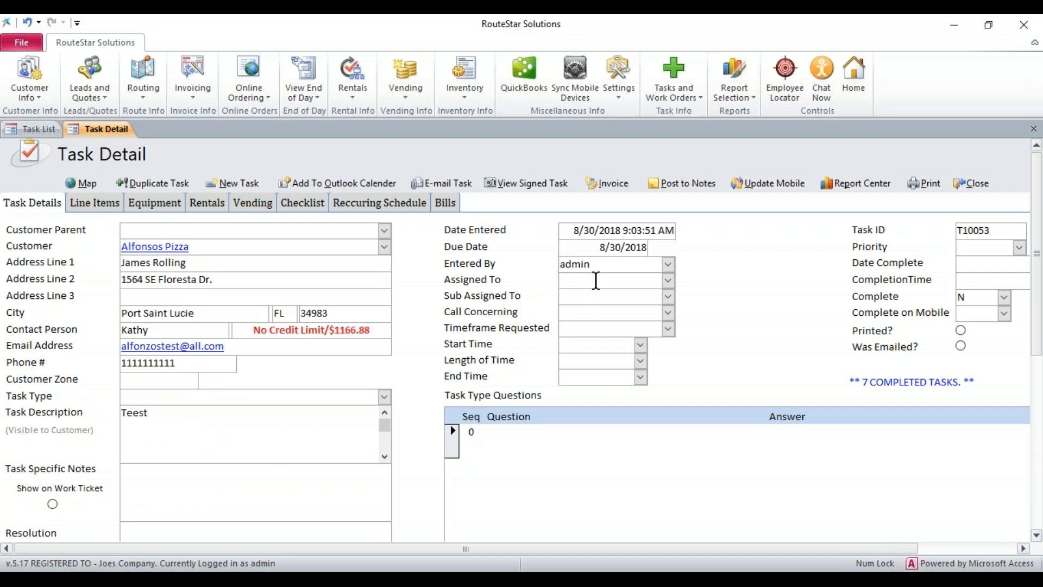
{"action": "left_click", "coordinate": [595, 248]}
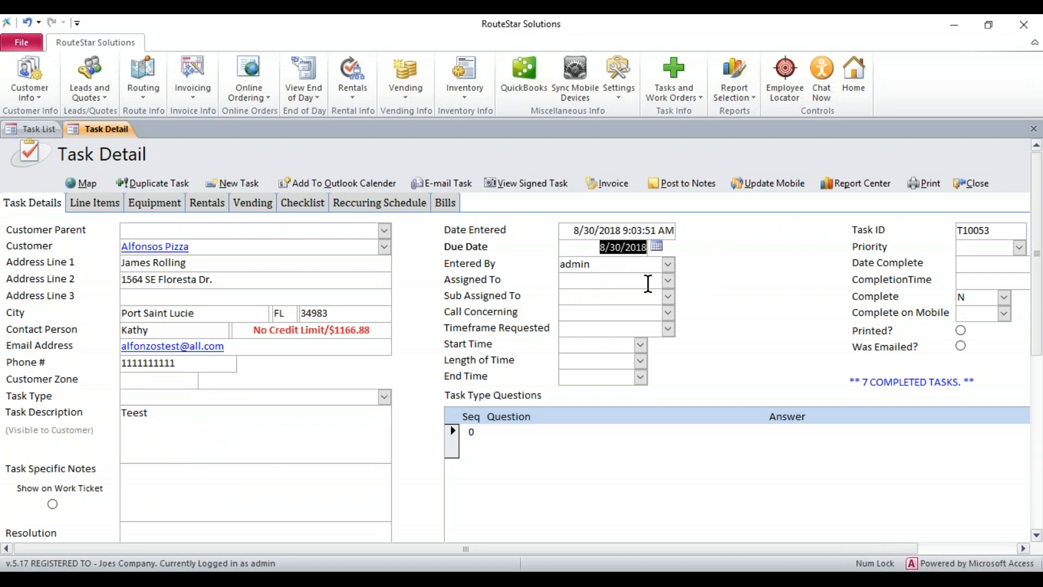
{"action": "left_click", "coordinate": [599, 279]}
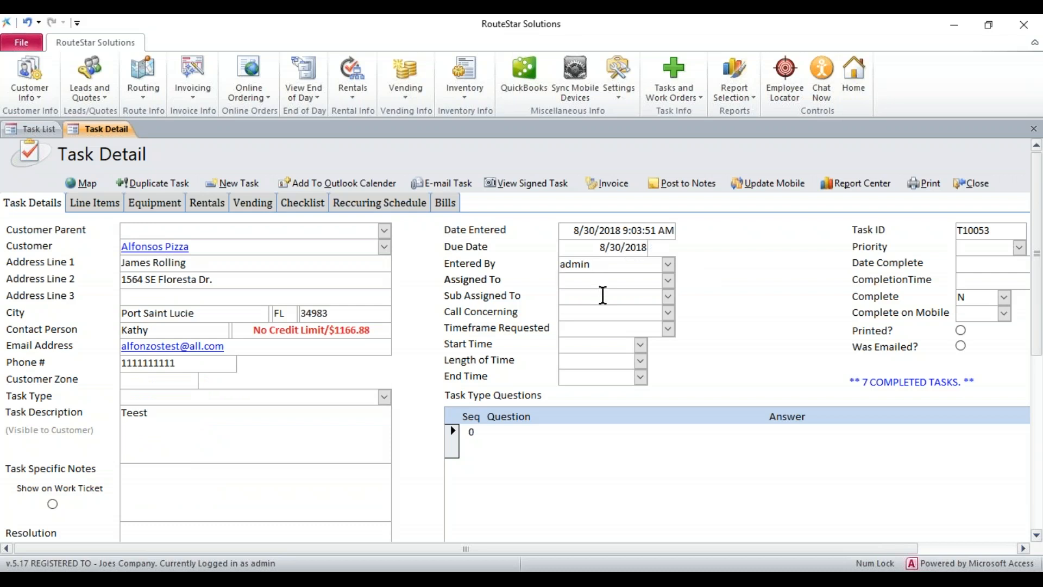
{"action": "left_click", "coordinate": [669, 280]}
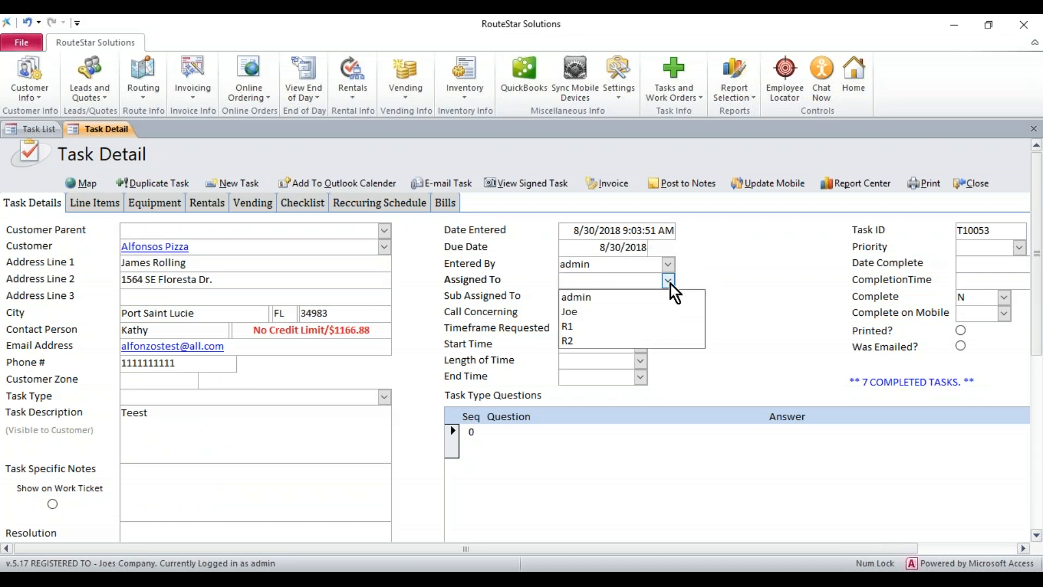
{"action": "left_click", "coordinate": [585, 308]}
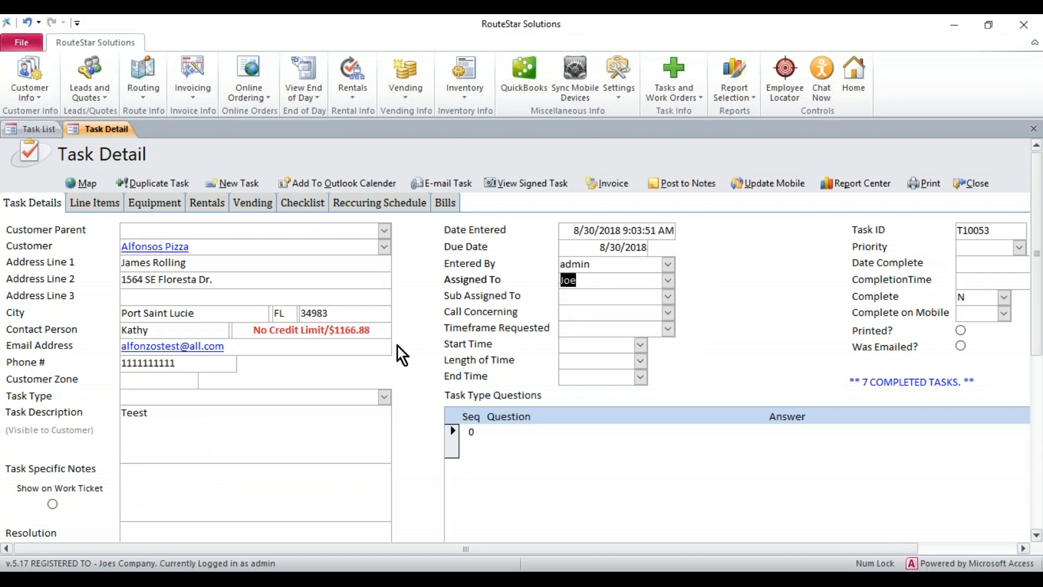
Load the customer's equipment into the task and select both the Coffee Maker and the Filter
{"action": "left_click", "coordinate": [154, 203]}
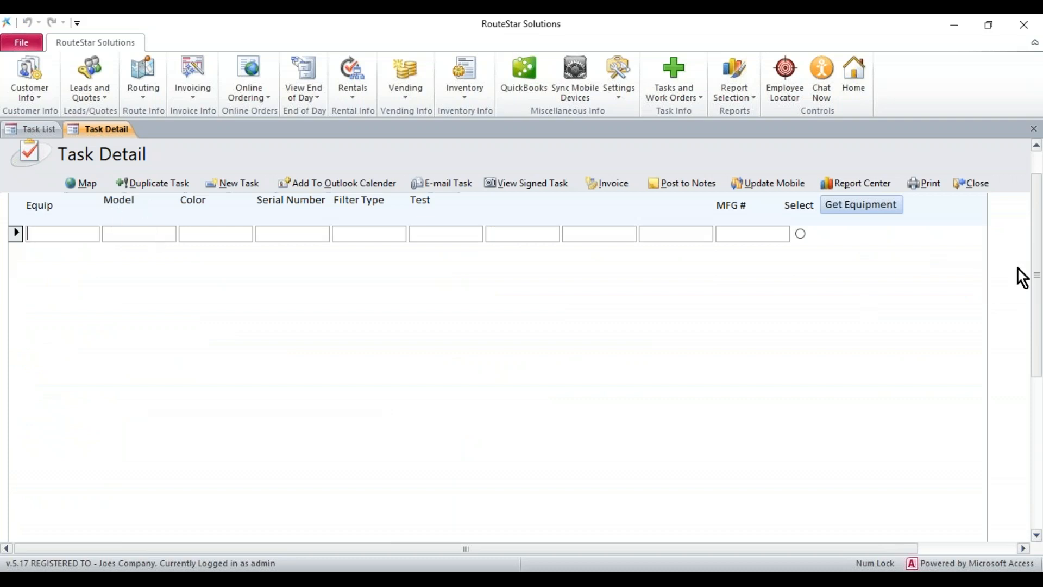
{"action": "scroll", "coordinate": [1041, 251], "scroll_direction": "up", "scroll_amount": 2}
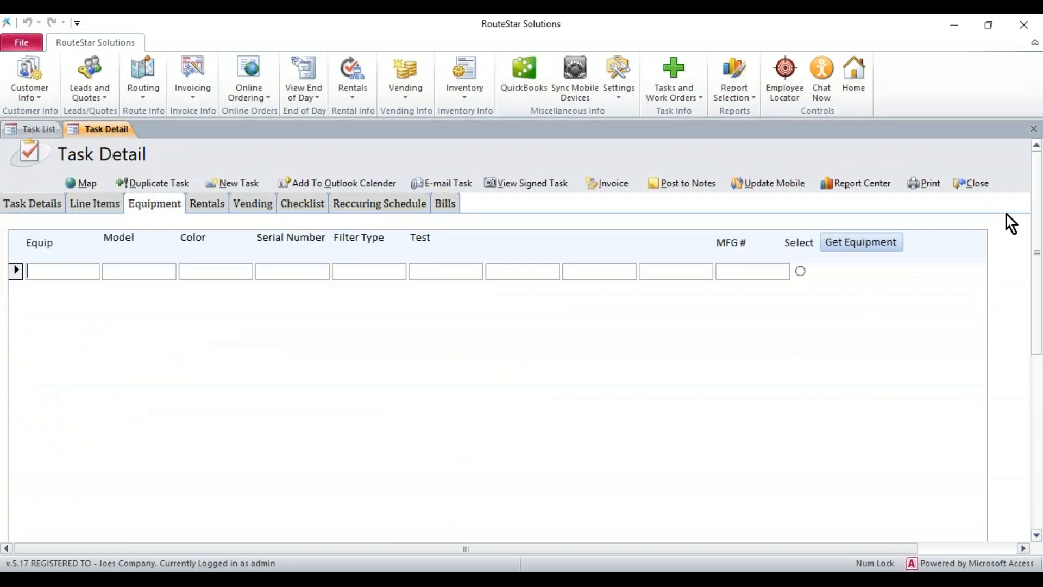
{"action": "left_click", "coordinate": [860, 239]}
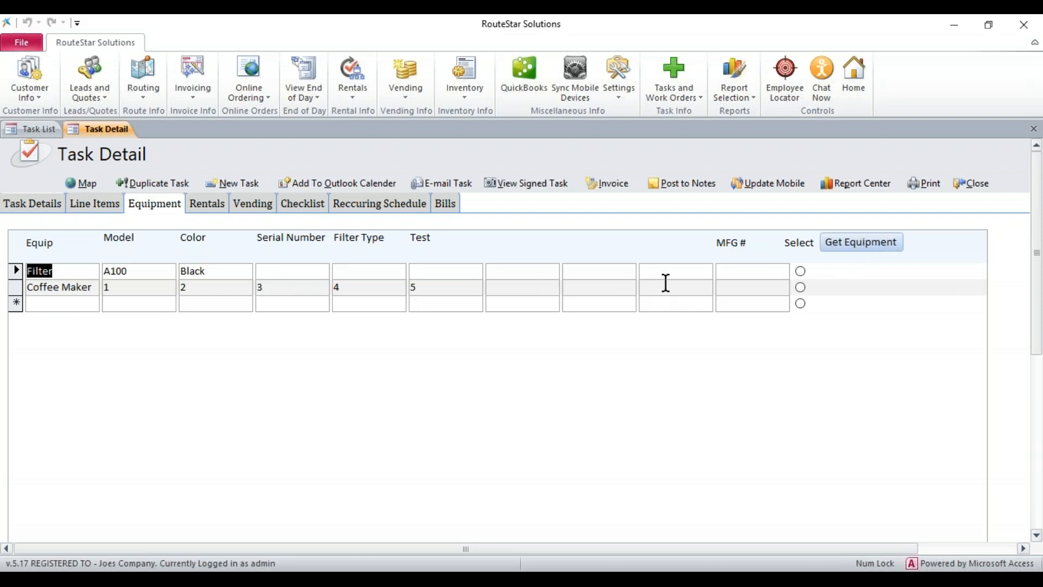
{"action": "left_click", "coordinate": [801, 286]}
{"action": "left_click", "coordinate": [801, 271]}
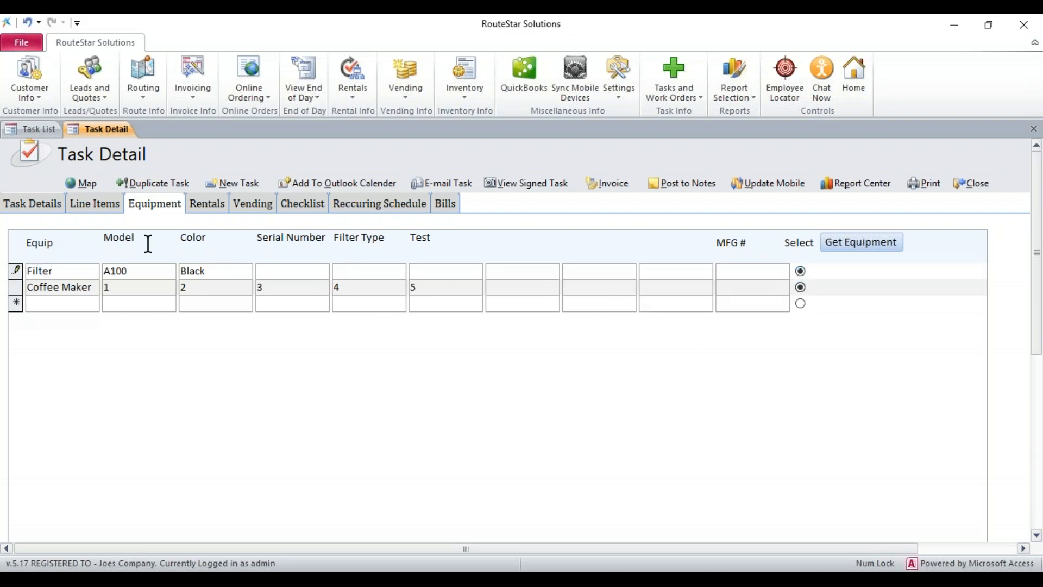
Return to the general task details, close the new task, and reopen it from the employee task list
{"action": "left_click", "coordinate": [25, 207]}
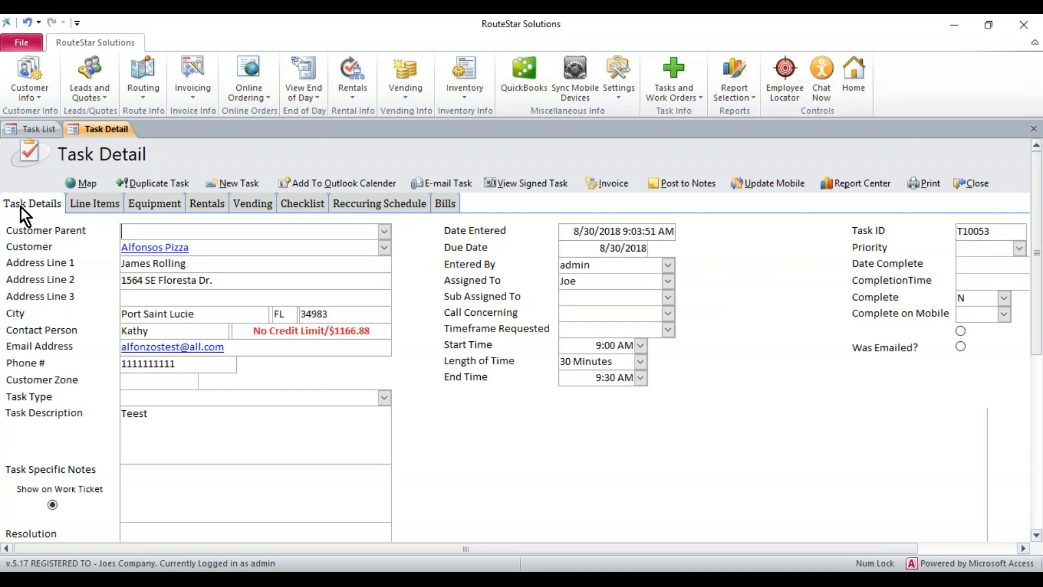
{"action": "left_click", "coordinate": [971, 185]}
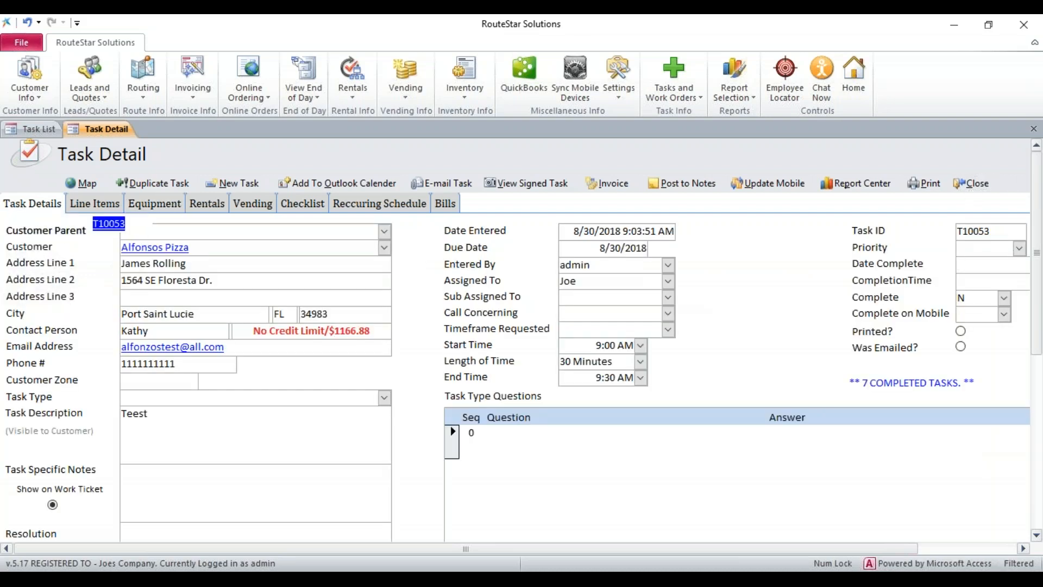
{"action": "left_click", "coordinate": [142, 225]}
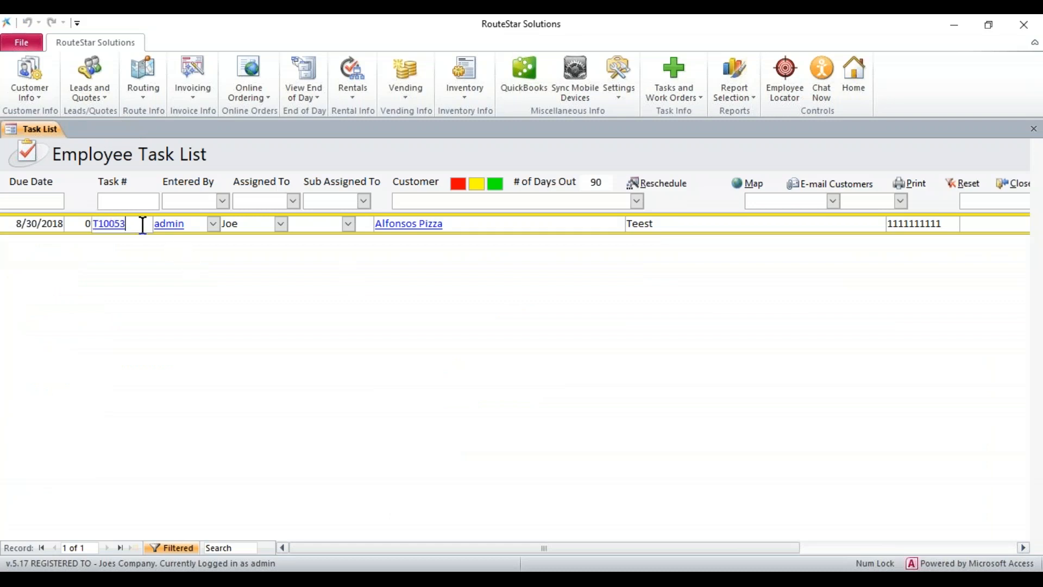
{"action": "double_click", "coordinate": [142, 225]}
Check the equipment attached to the reopened Alfonsos Pizza task, and close the task
{"action": "left_click", "coordinate": [157, 207]}
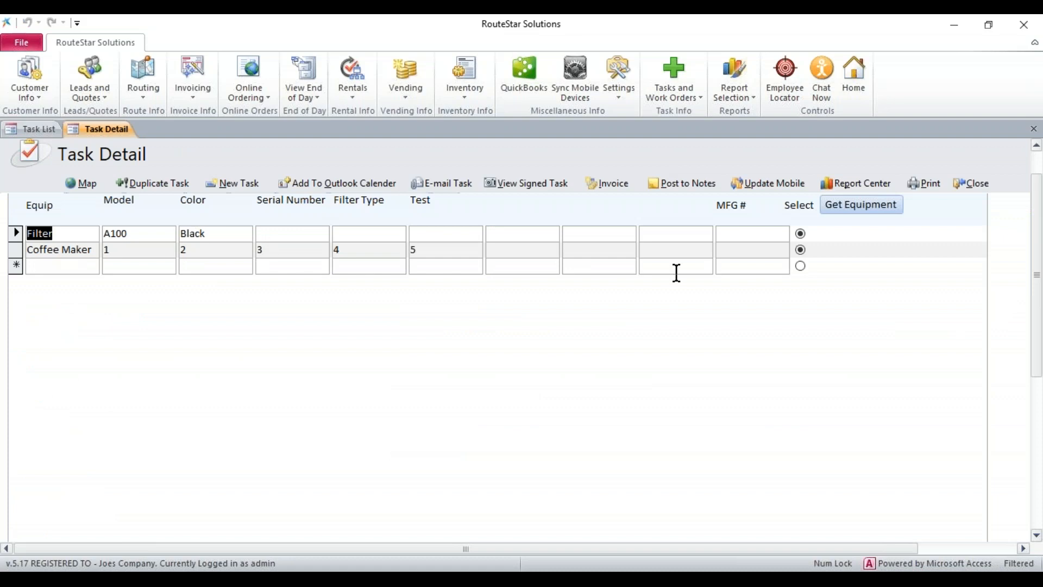
{"action": "left_click_drag", "start_coordinate": [1036, 242], "coordinate": [1039, 204]}
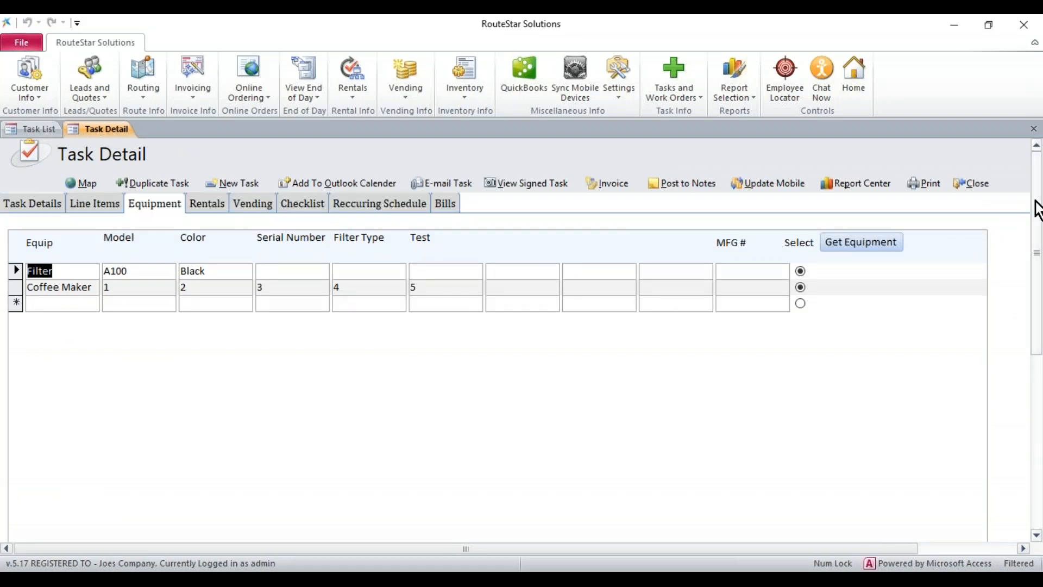
{"action": "left_click", "coordinate": [973, 184]}
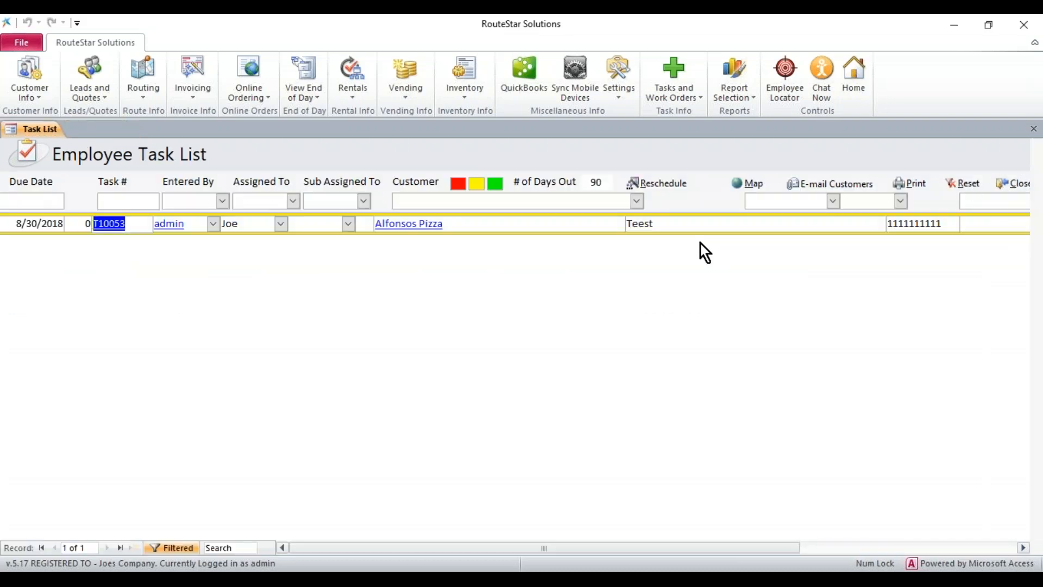
Open the mobile device synchronization form and choose Tasks as the sync option
{"action": "left_click", "coordinate": [577, 91]}
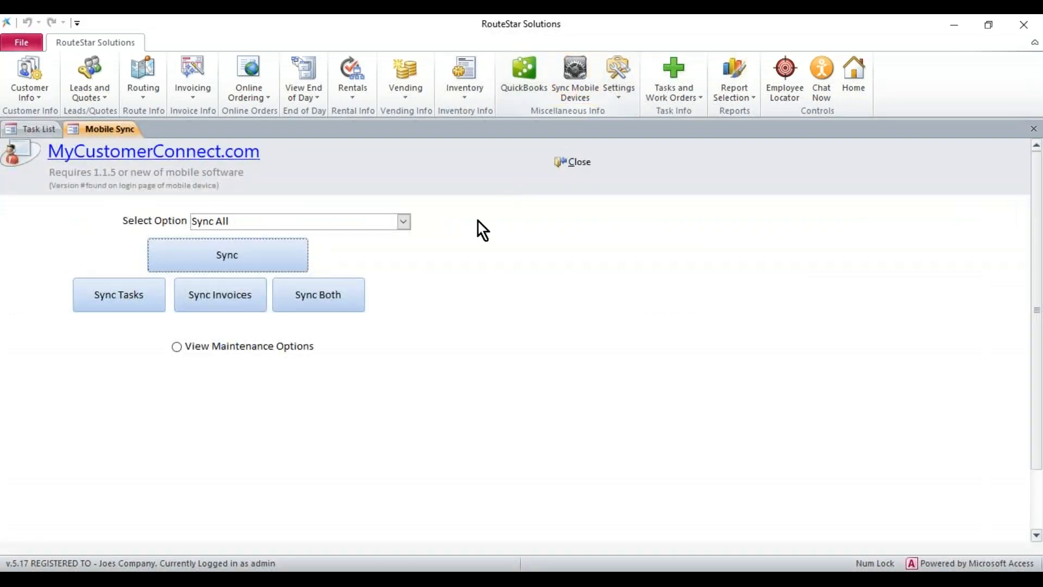
{"action": "left_click", "coordinate": [403, 222]}
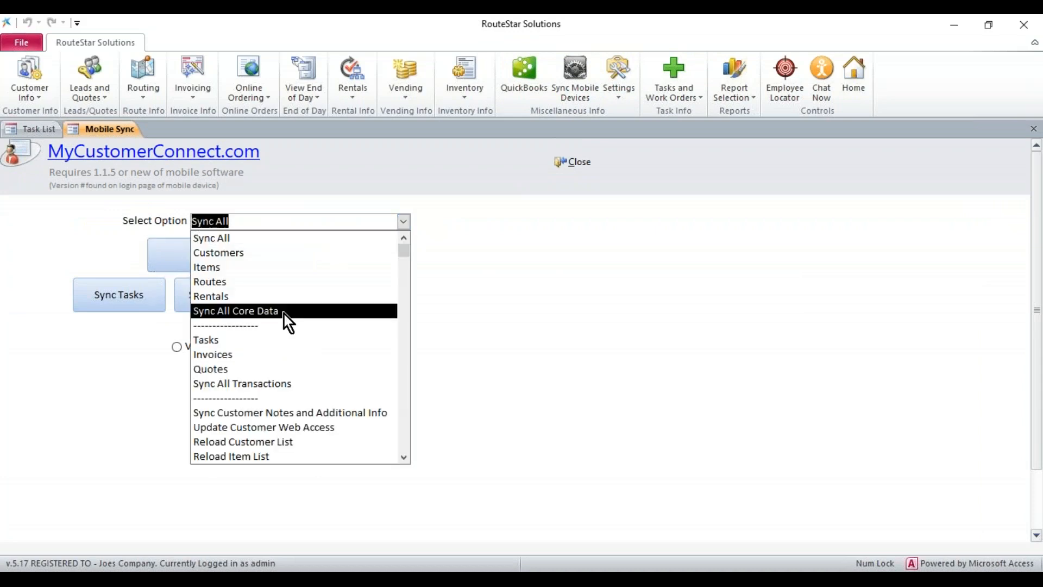
{"action": "left_click", "coordinate": [269, 340]}
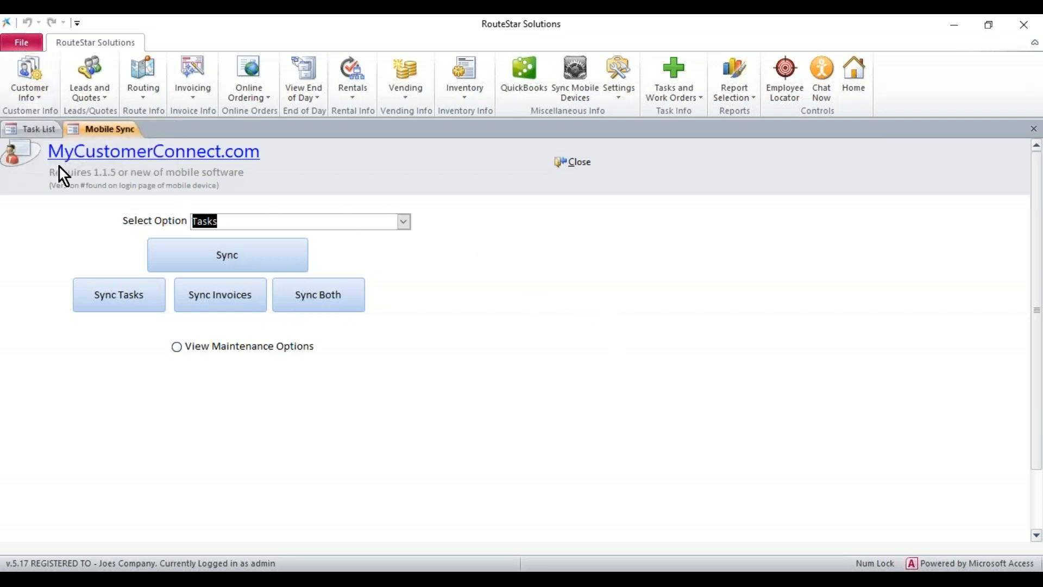
Switch the mobile sync option to Items, and finally to Customers
{"action": "left_click", "coordinate": [403, 223]}
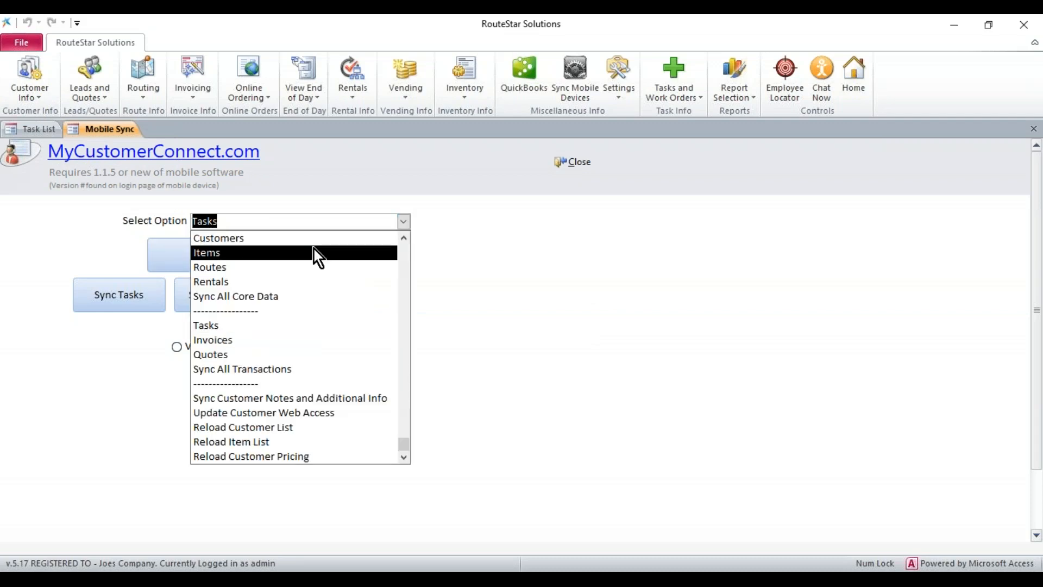
{"action": "left_click", "coordinate": [314, 250]}
{"action": "left_click", "coordinate": [403, 222]}
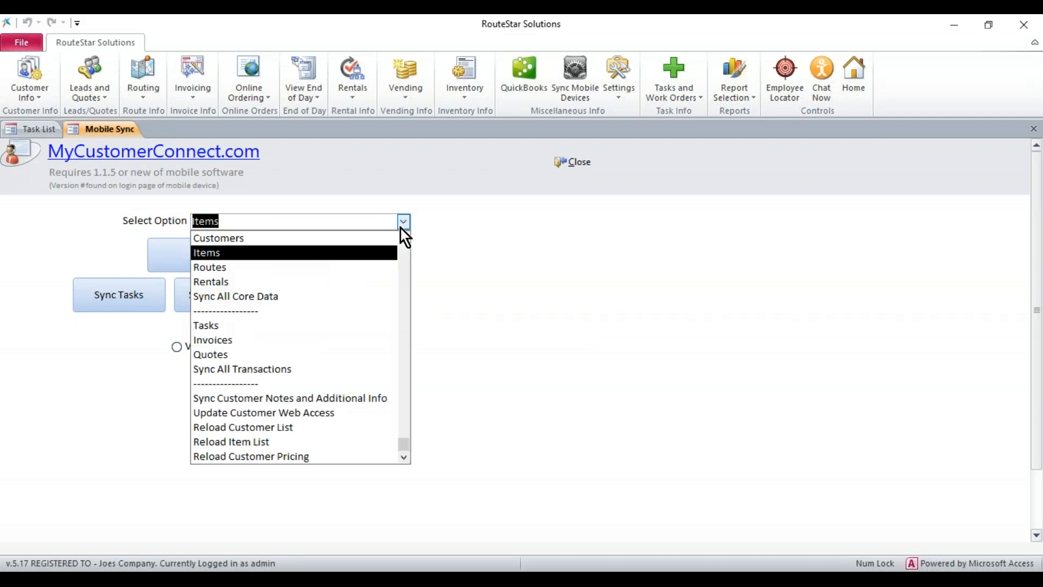
{"action": "left_click", "coordinate": [348, 237]}
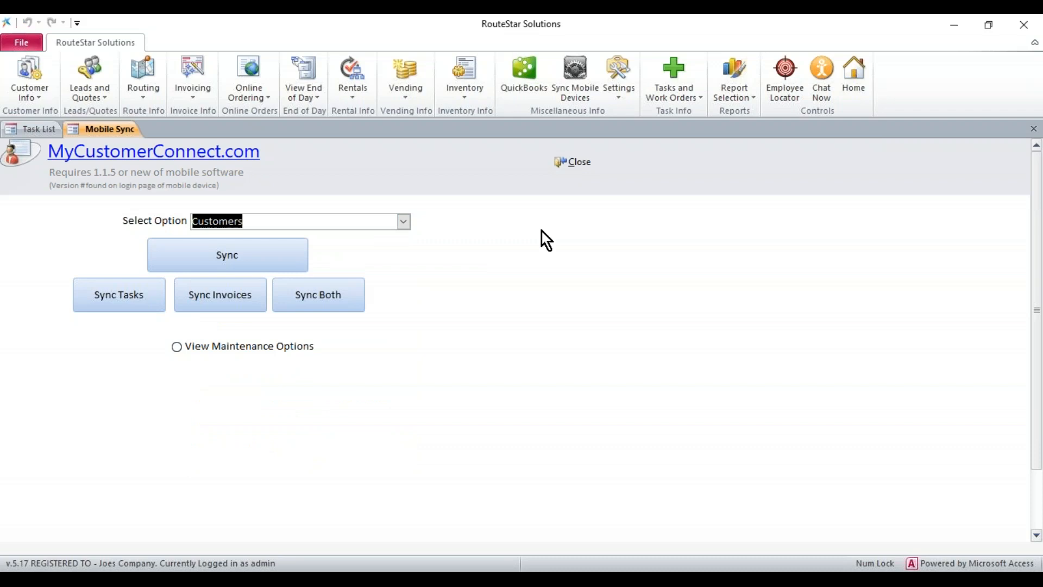